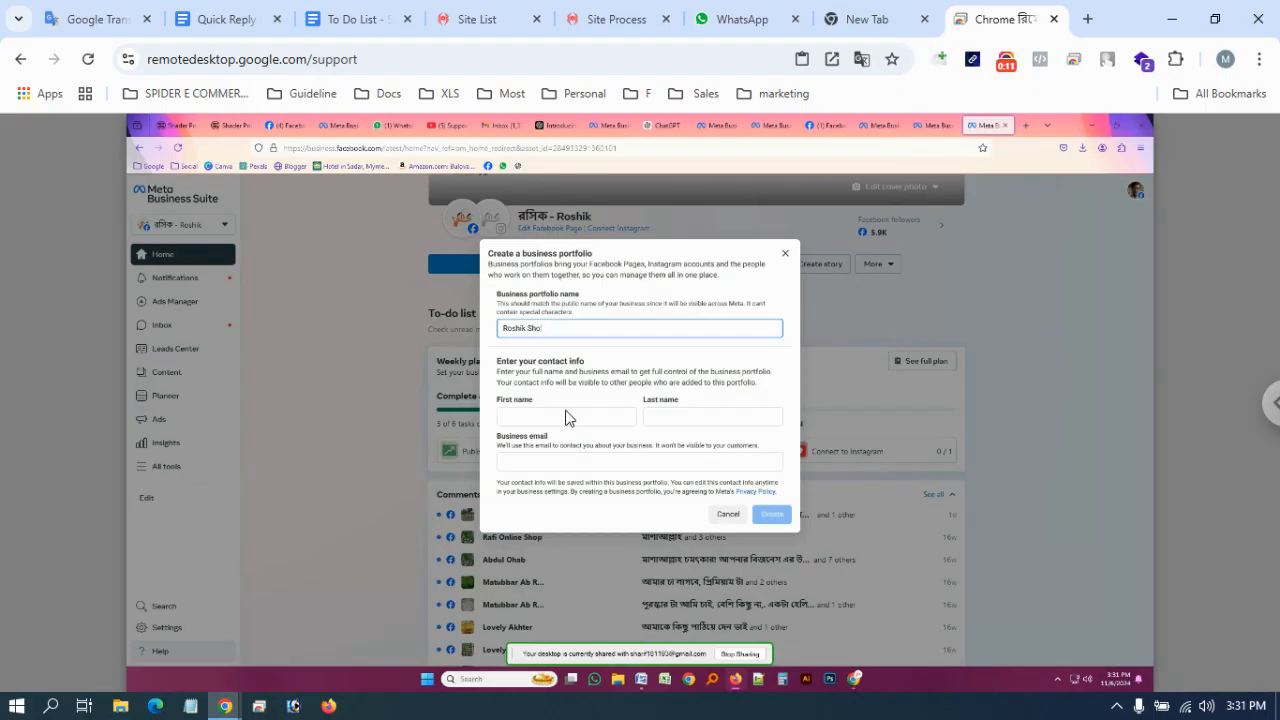
Enter the owner's first name and last name in the business portfolio form
{"action": "left_click", "coordinate": [538, 414]}
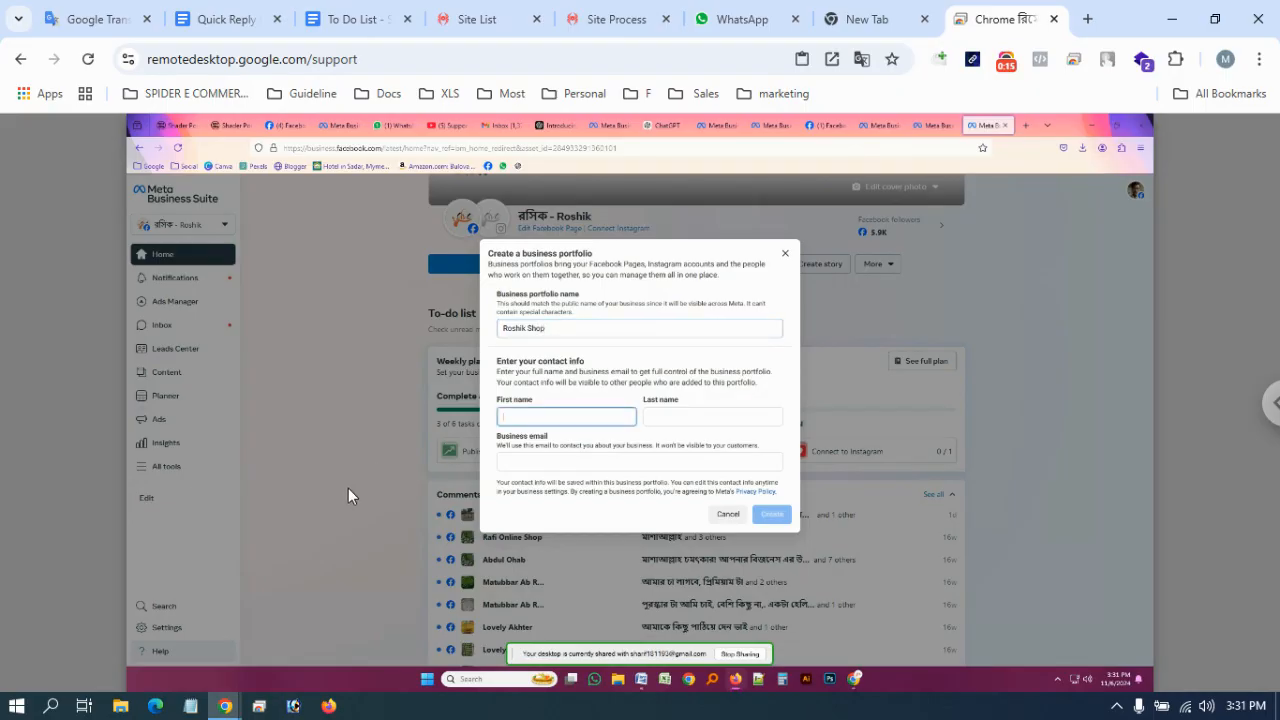
{"action": "key", "text": "Tab"}
Enter the owner's business email, correct it, and create the Roshik Shop portfolio
{"action": "key", "text": "Tab"}
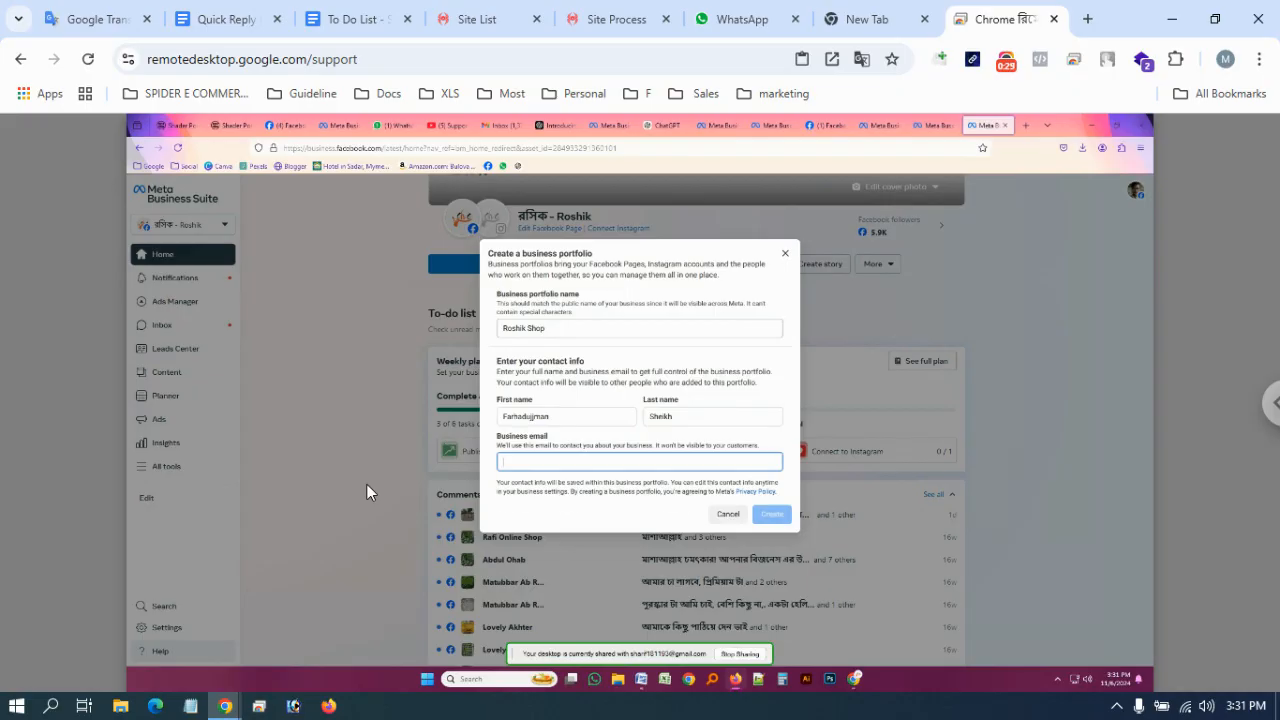
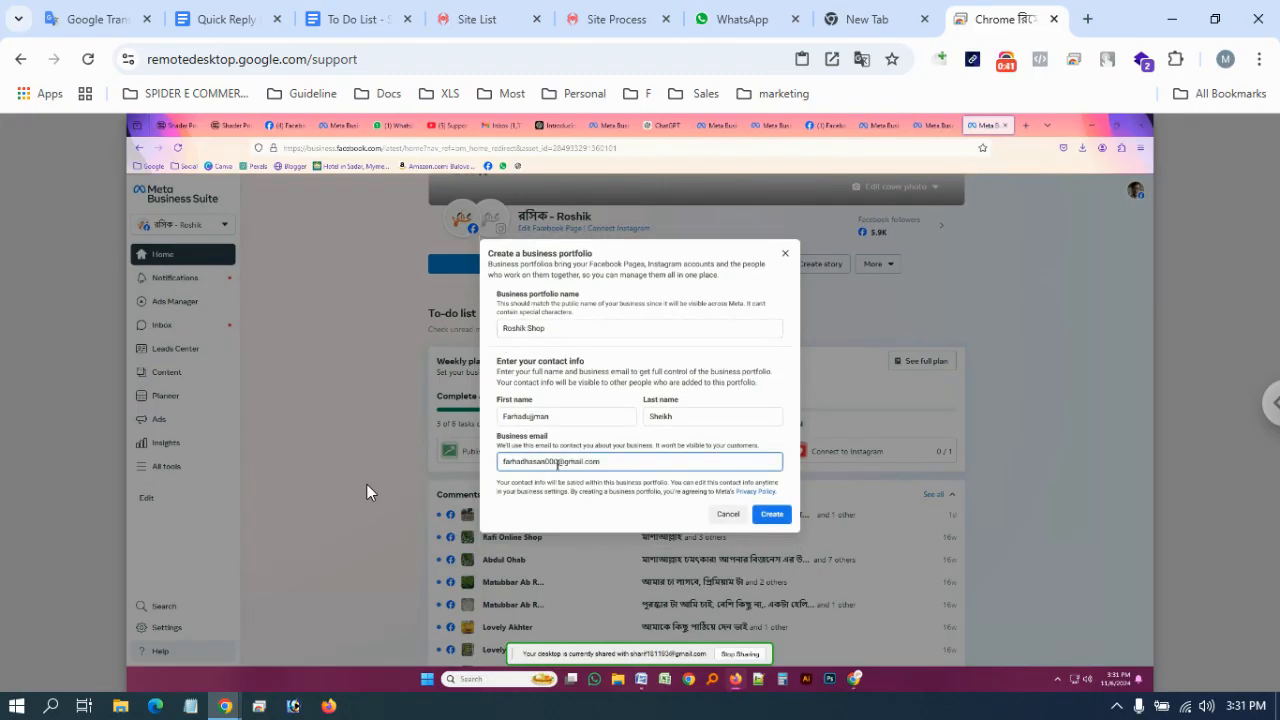
{"action": "left_click_drag", "start_coordinate": [558, 463], "coordinate": [524, 463]}
{"action": "left_click", "coordinate": [766, 518]}
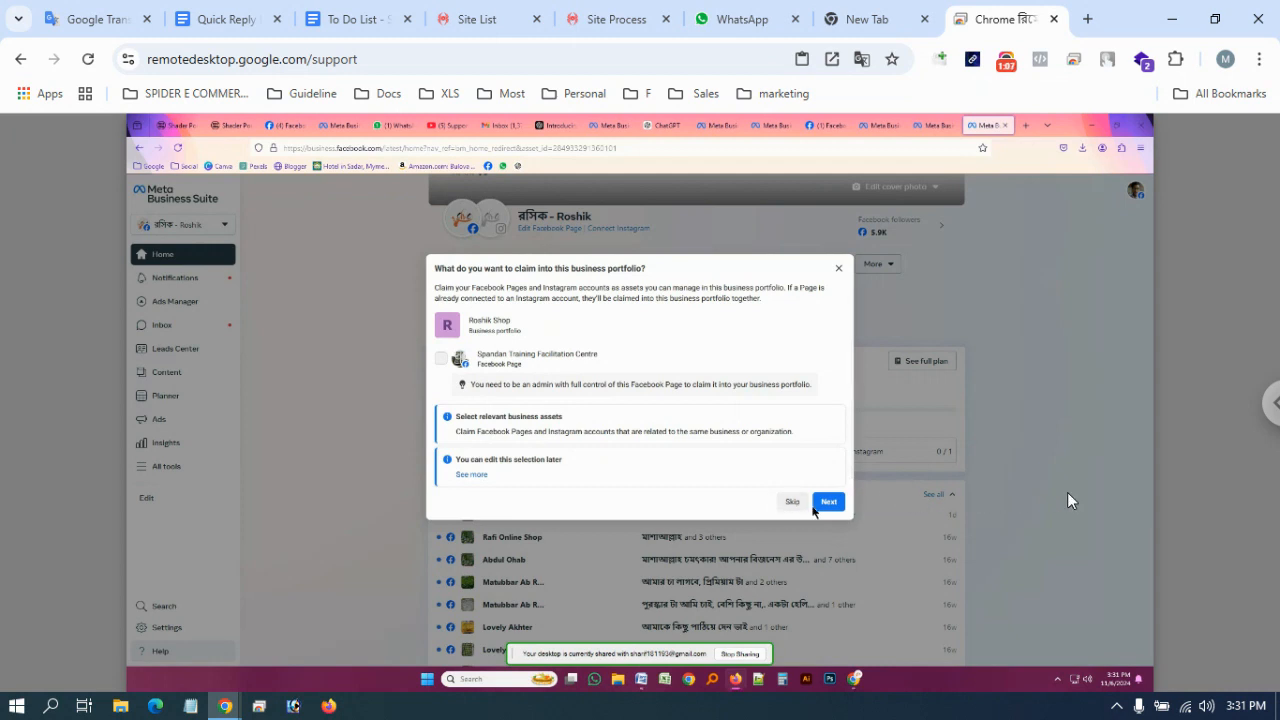
Skip claiming pages and adding people, confirm the portfolio, and dismiss the file manager notice
{"action": "left_click", "coordinate": [819, 503]}
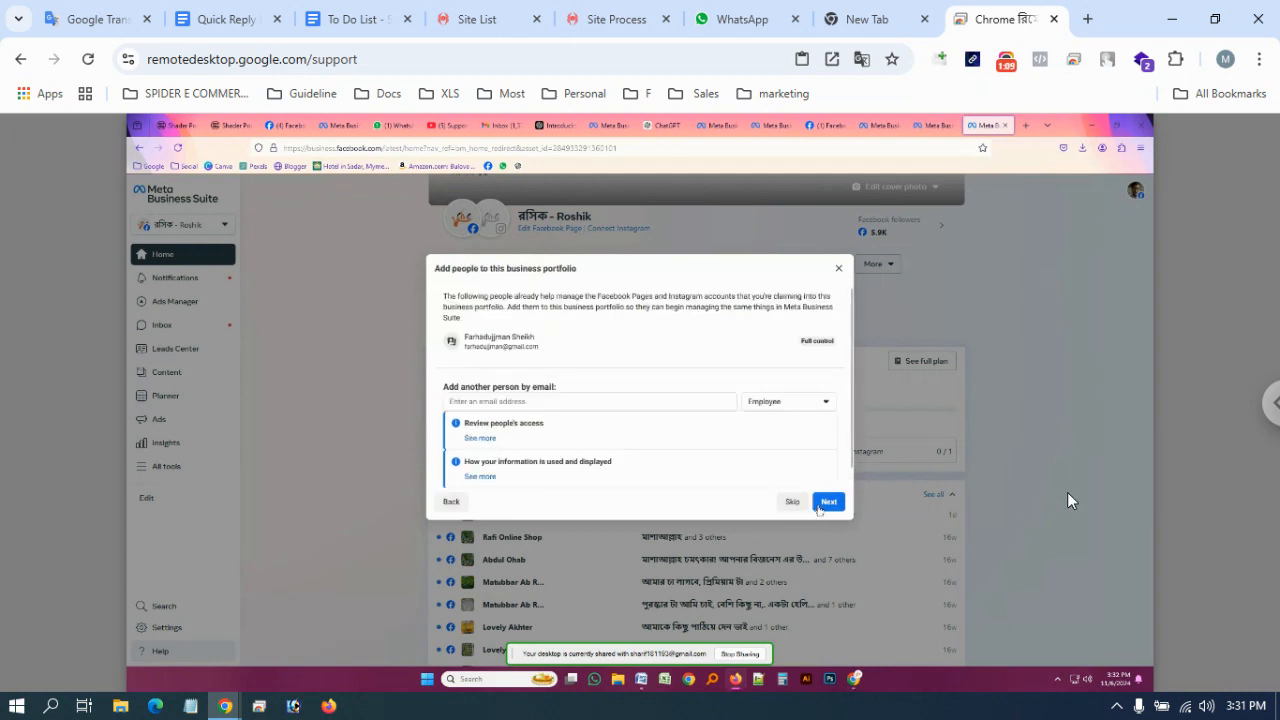
{"action": "left_click", "coordinate": [820, 503]}
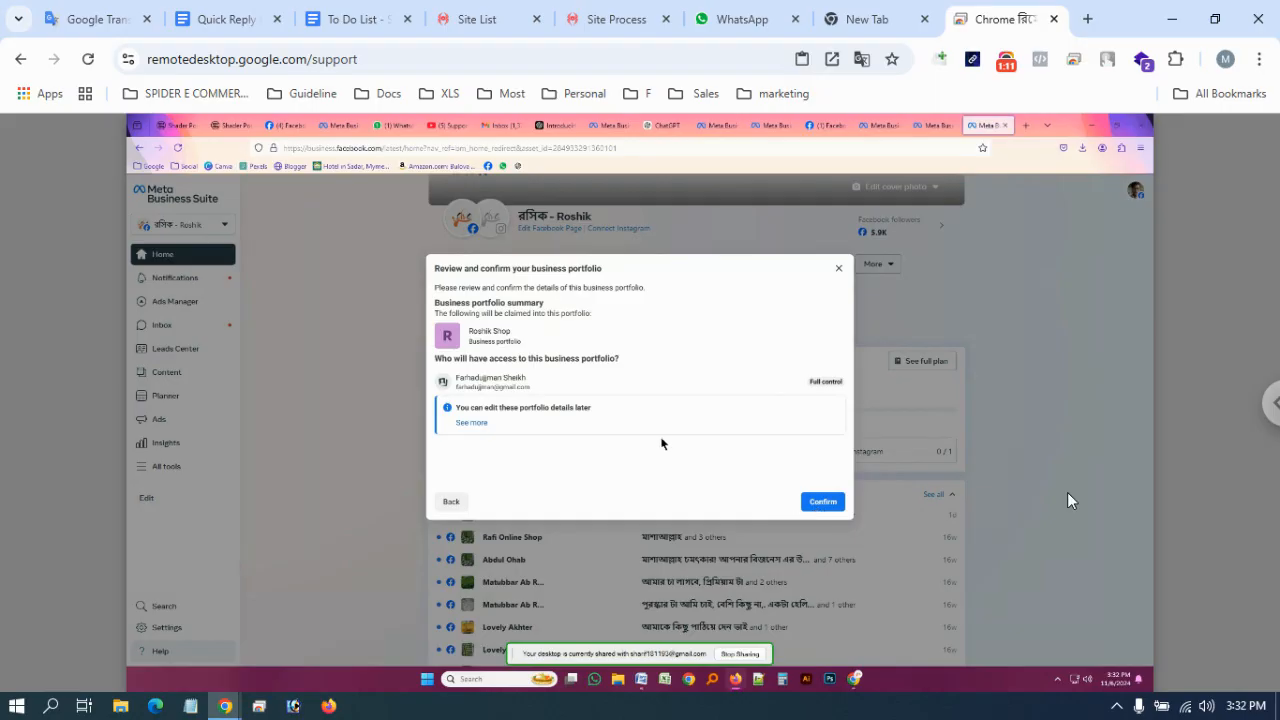
{"action": "left_click", "coordinate": [821, 502]}
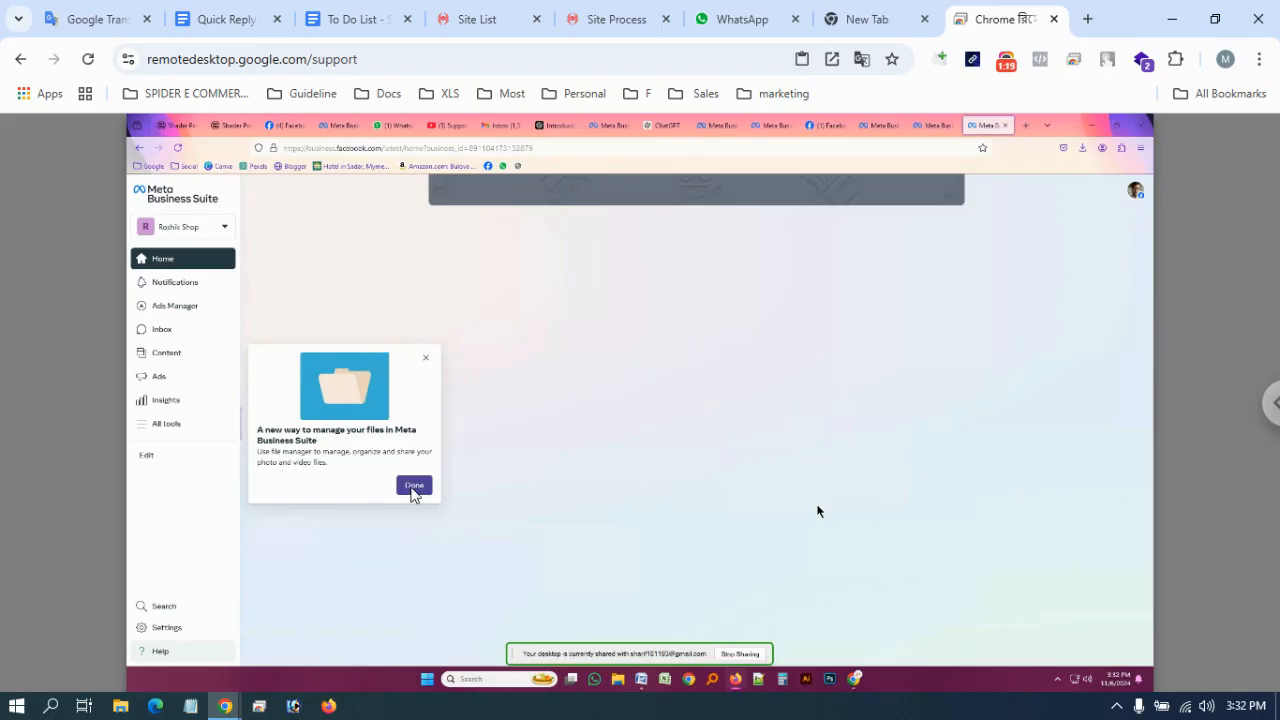
{"action": "left_click", "coordinate": [413, 486]}
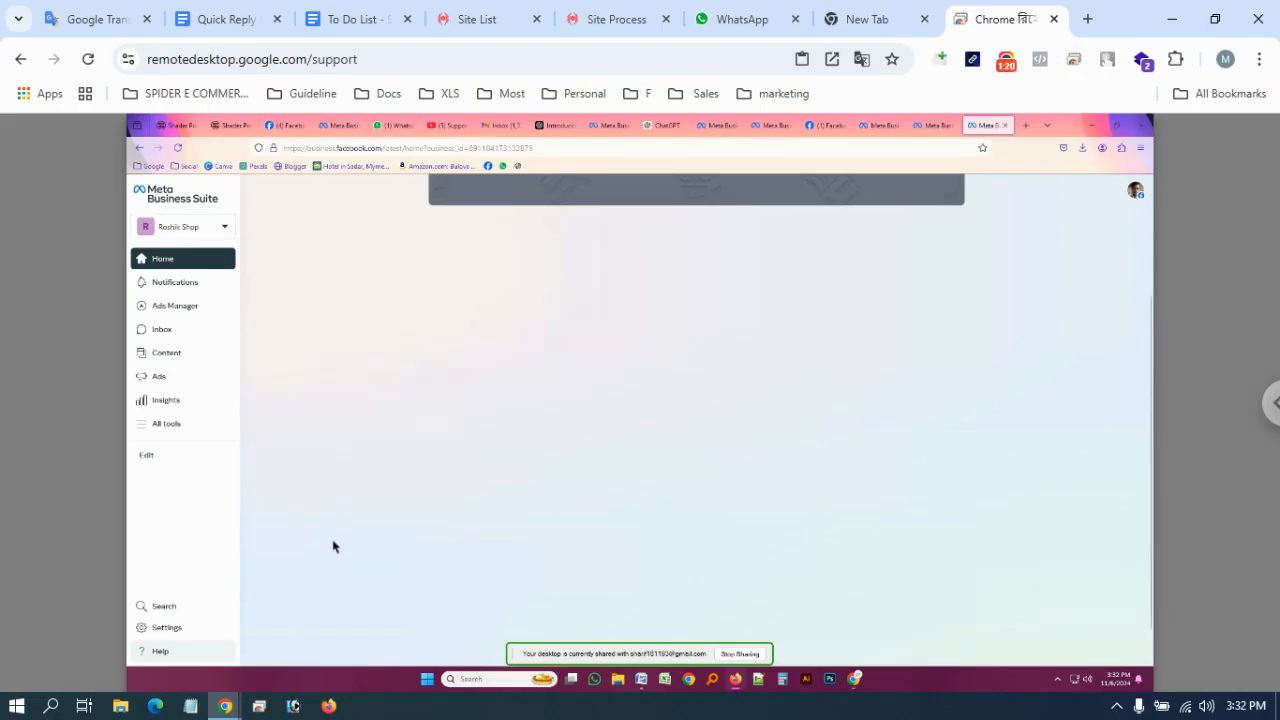
Open Roshik Shop's settings from the business portfolio selector
{"action": "left_click", "coordinate": [226, 229]}
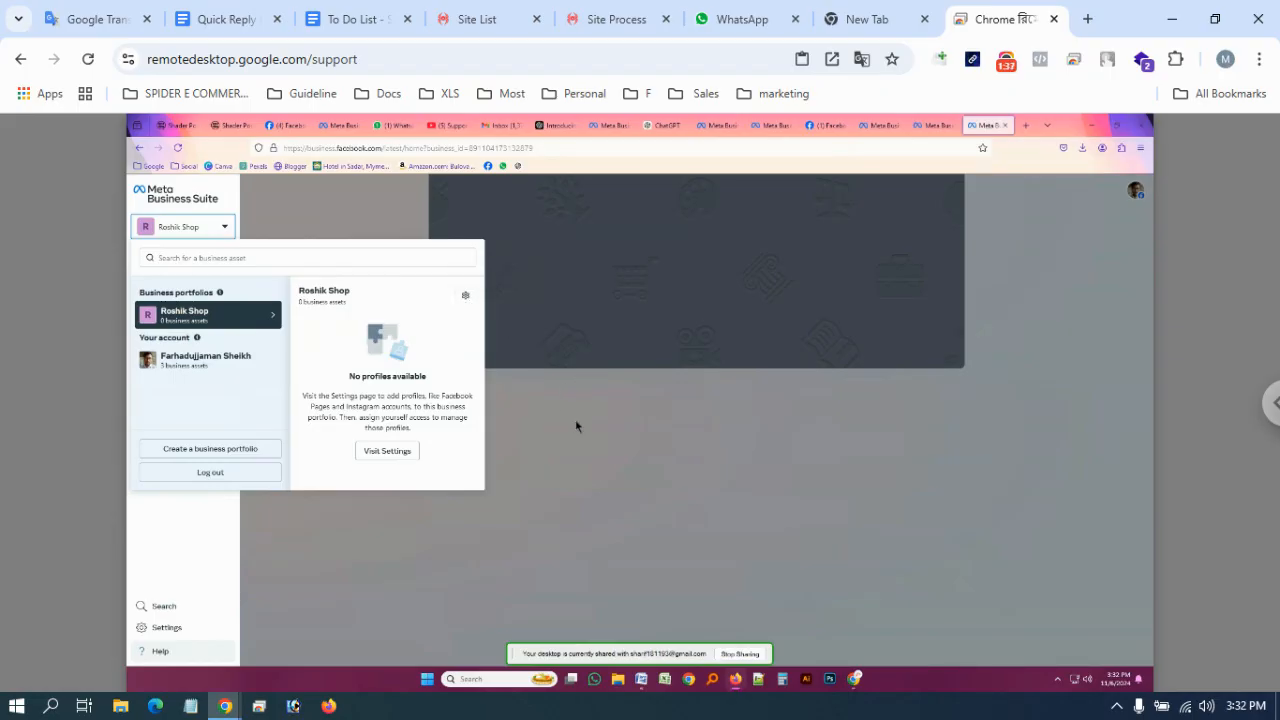
{"action": "left_click", "coordinate": [466, 297]}
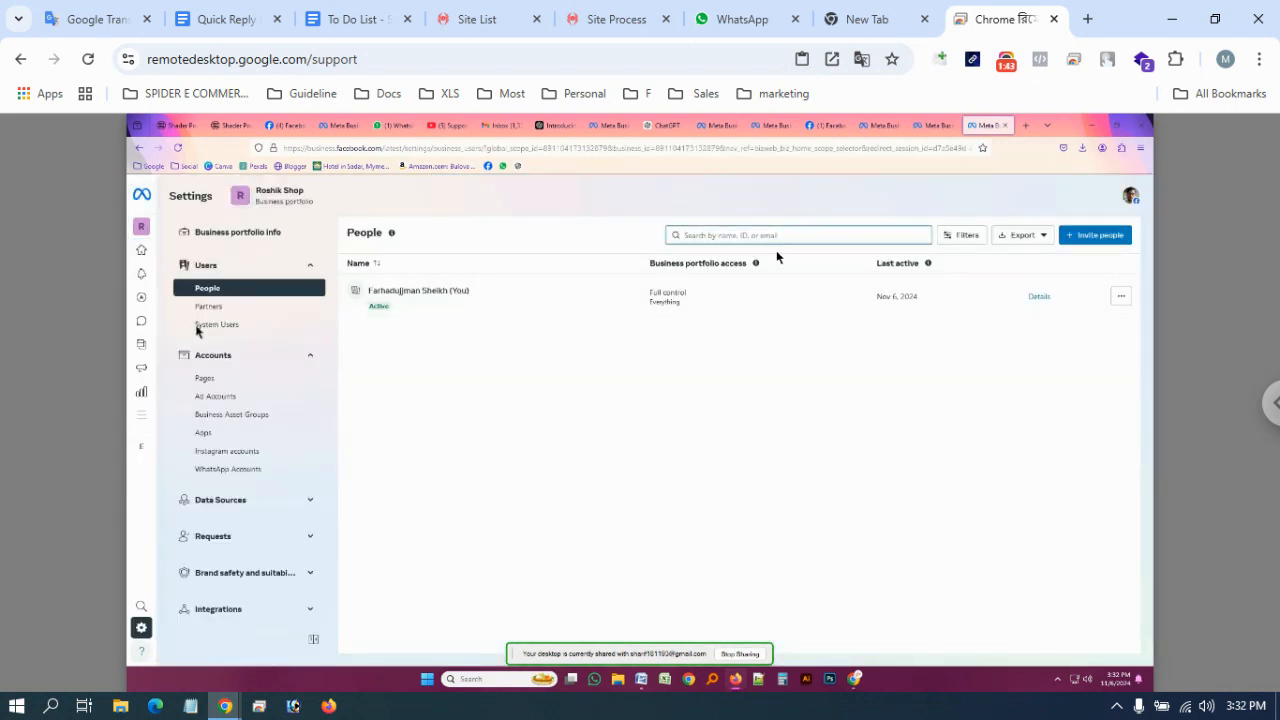
Copy the invitee's email address from the WhatsApp Web chat and return to Meta settings
{"action": "left_click", "coordinate": [392, 125]}
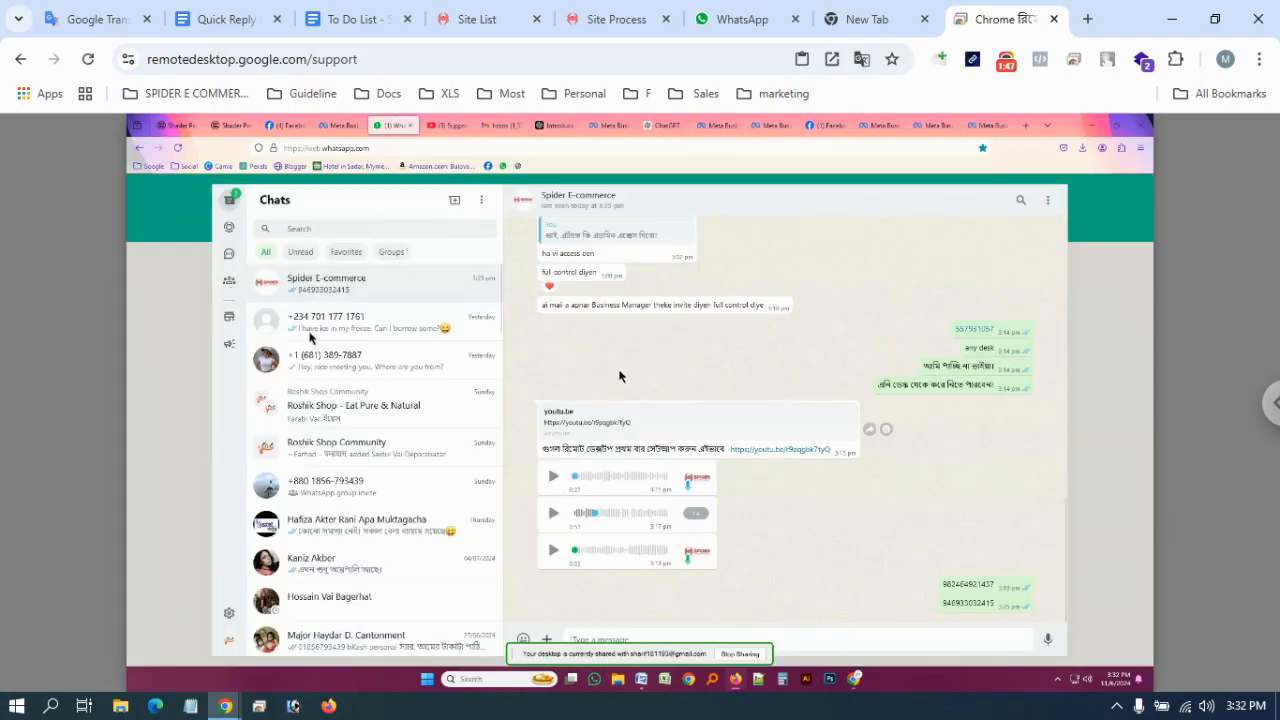
{"action": "scroll", "coordinate": [620, 370], "scroll_direction": "up", "scroll_amount": 5}
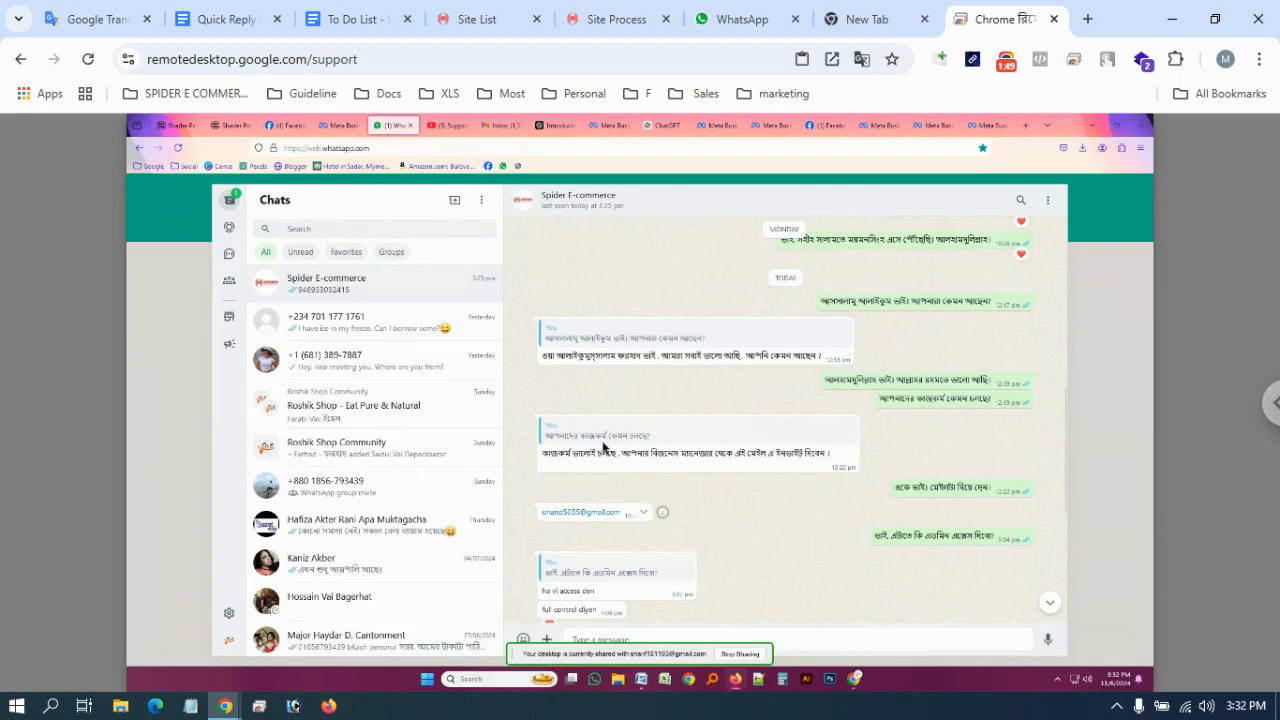
{"action": "left_click_drag", "start_coordinate": [537, 514], "coordinate": [622, 514]}
{"action": "key", "text": "ctrl+c"}
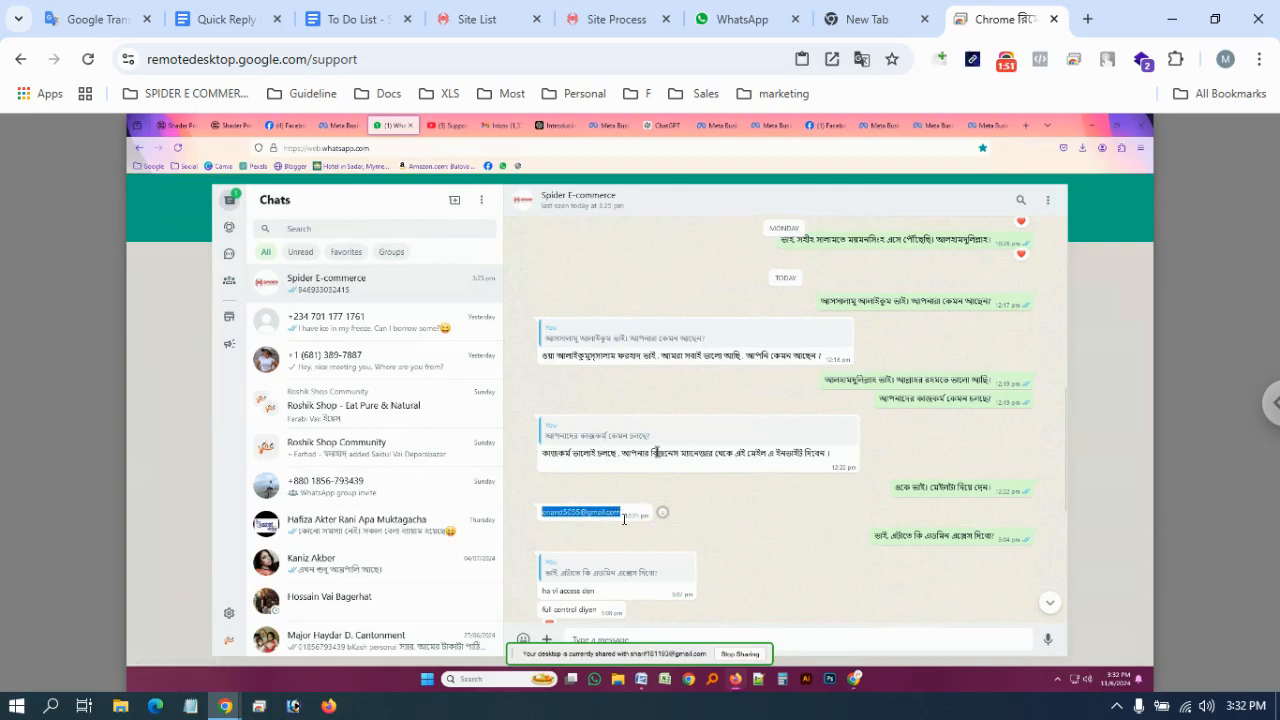
{"action": "left_click", "coordinate": [987, 125]}
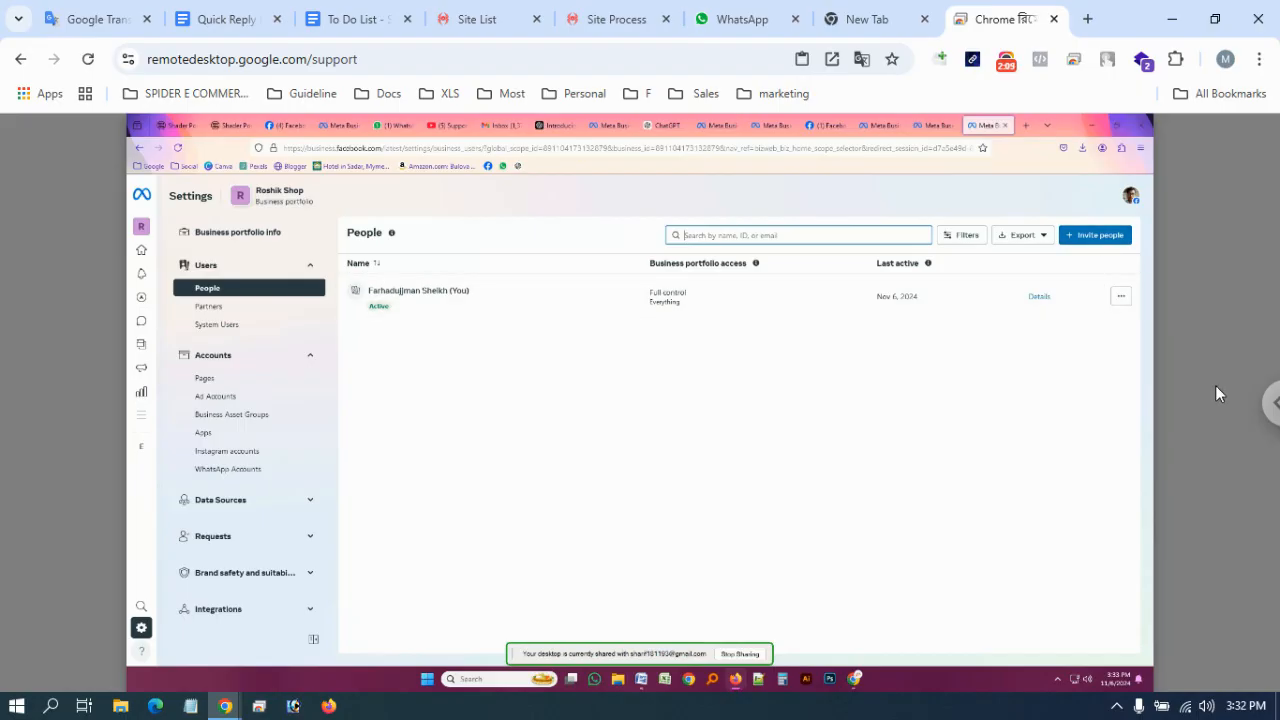
Start a new invitation and paste the invitee's email address into the Email address field
{"action": "left_click", "coordinate": [1101, 242]}
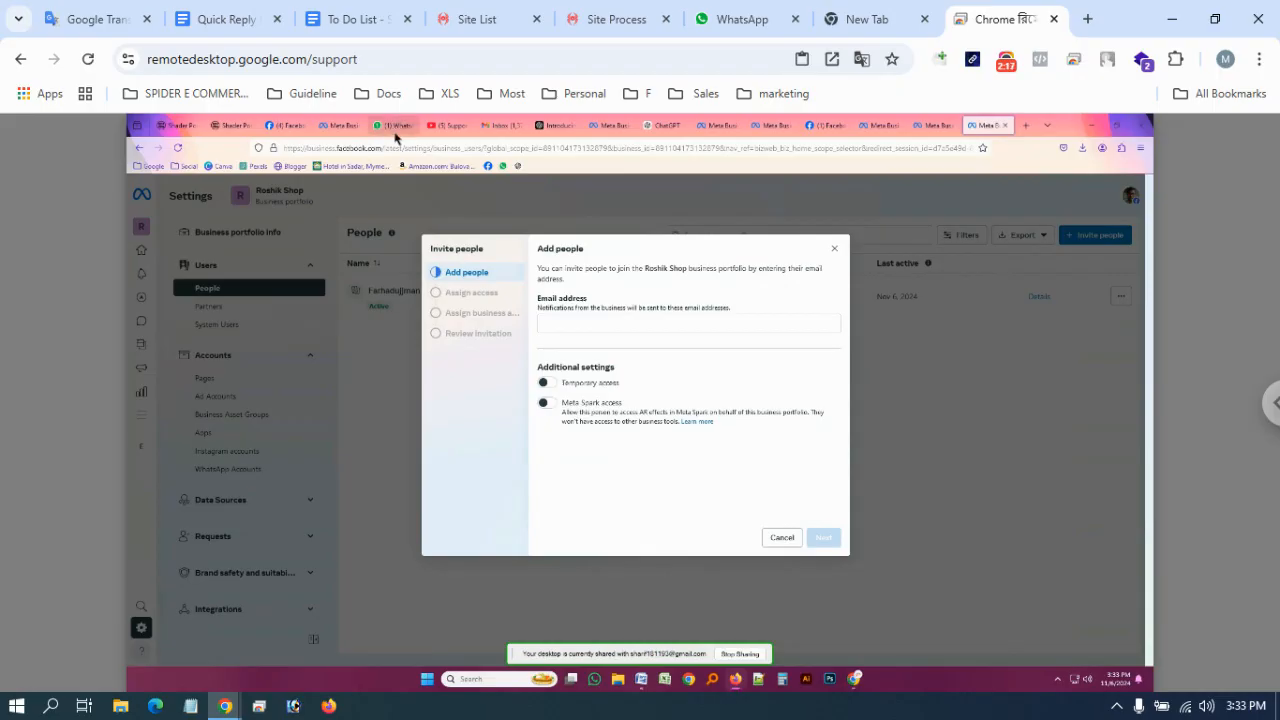
{"action": "mouse_move", "coordinate": [396, 131]}
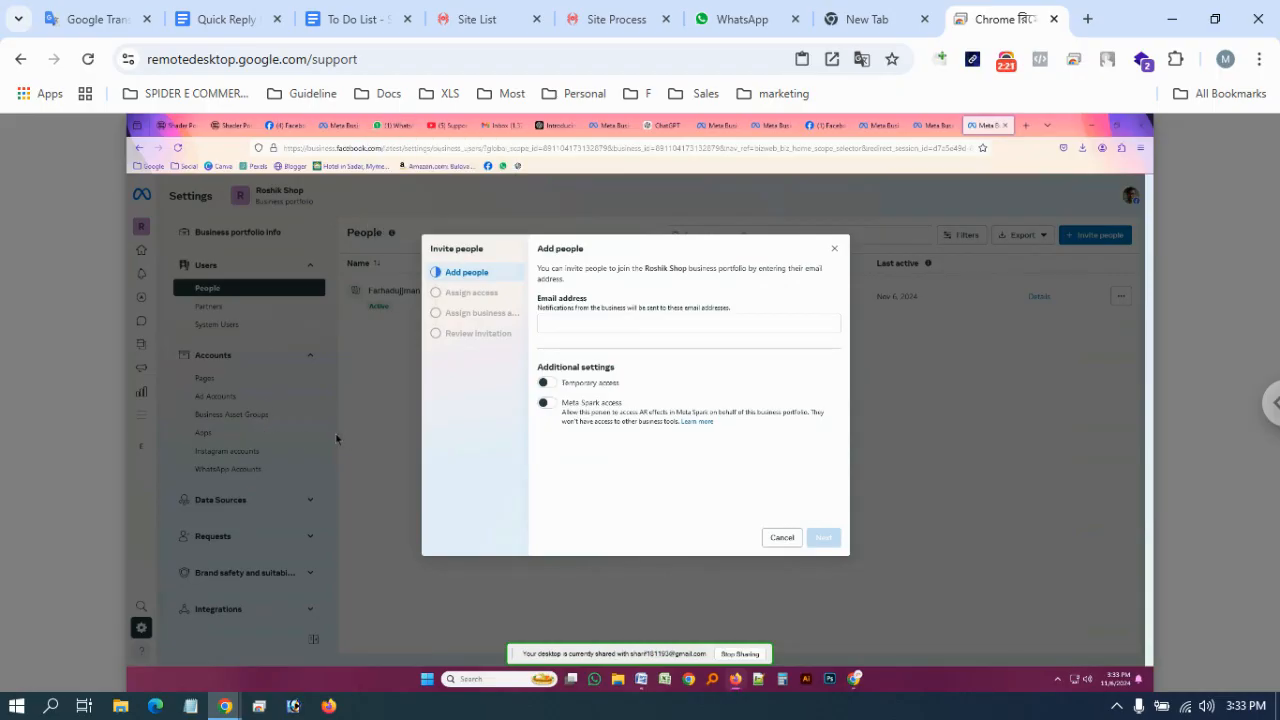
{"action": "left_click", "coordinate": [577, 324]}
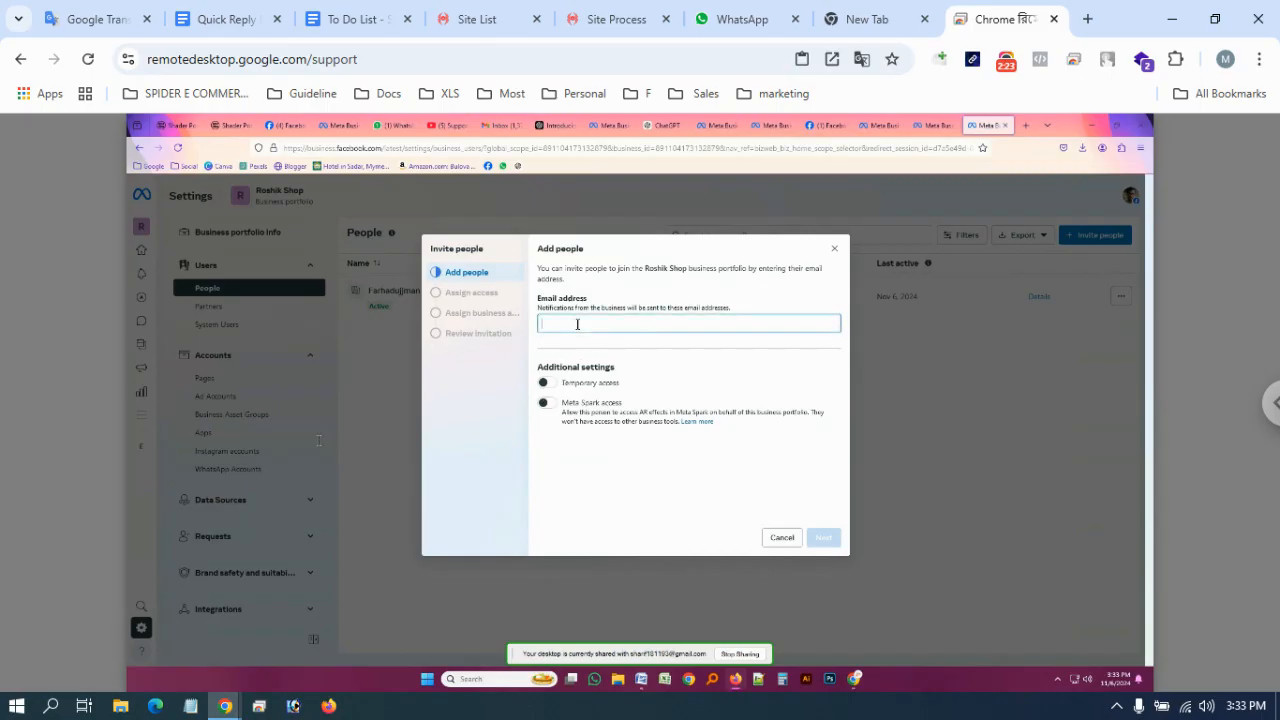
{"action": "key", "text": "ctrl+v"}
Keep the invite dialog open, re-paste the invitee's email and add it as an entry
{"action": "left_click", "coordinate": [1073, 437]}
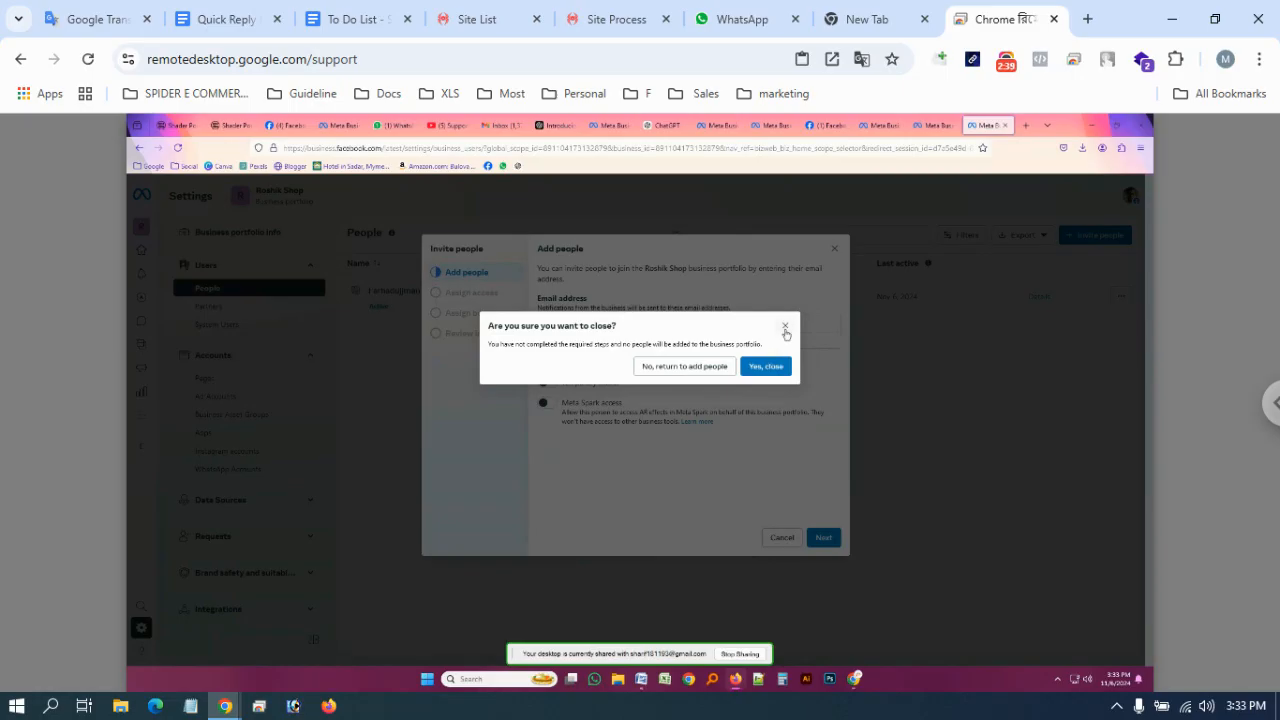
{"action": "left_click", "coordinate": [785, 326]}
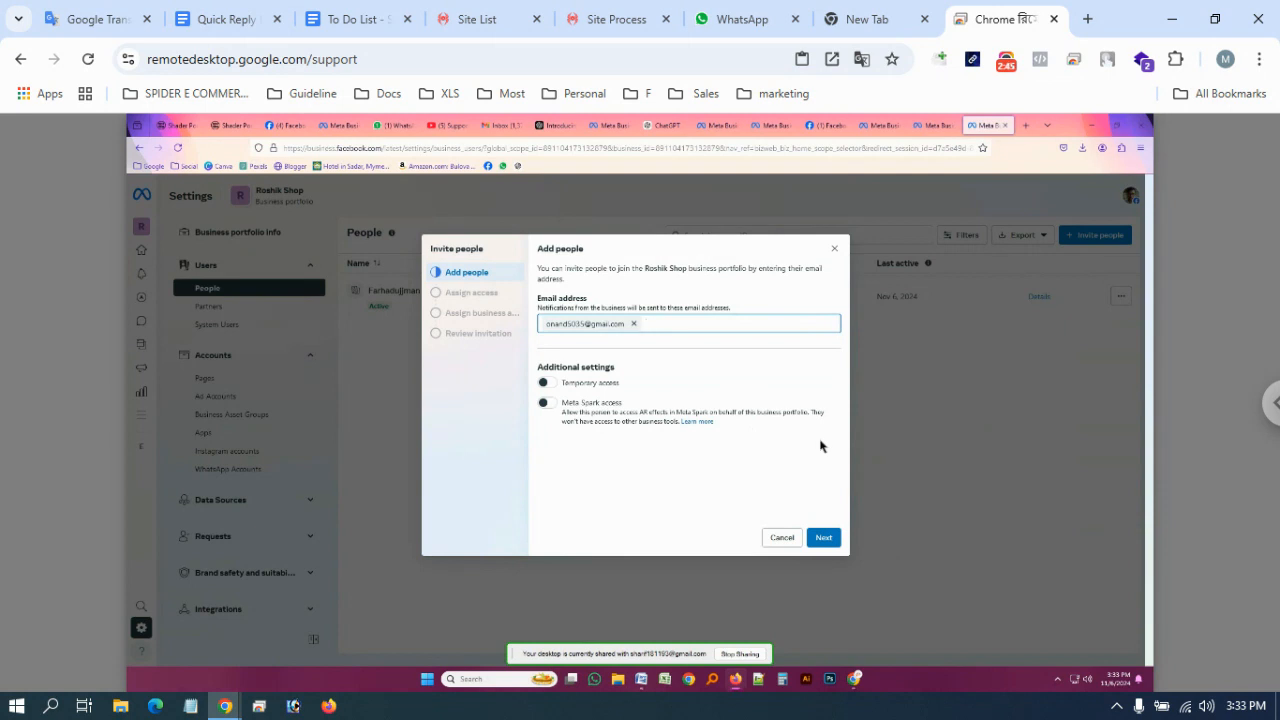
{"action": "key", "text": "BackSpace"}
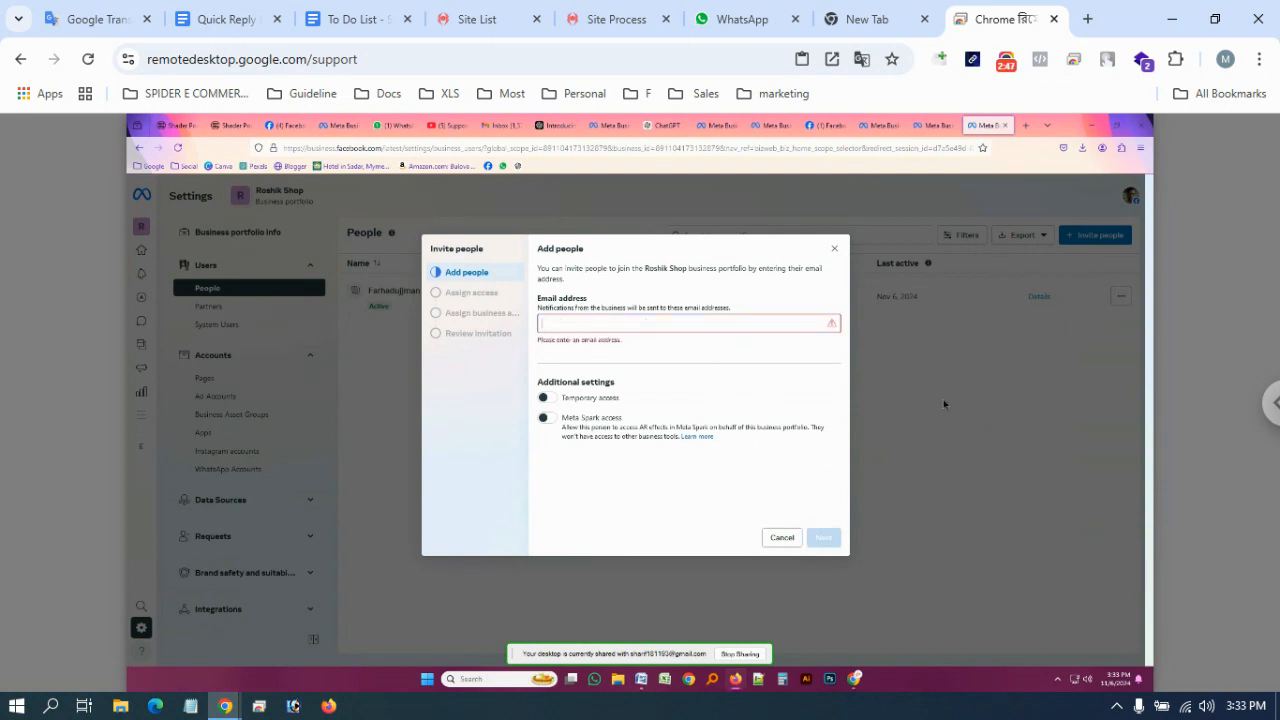
{"action": "key", "text": "super"}
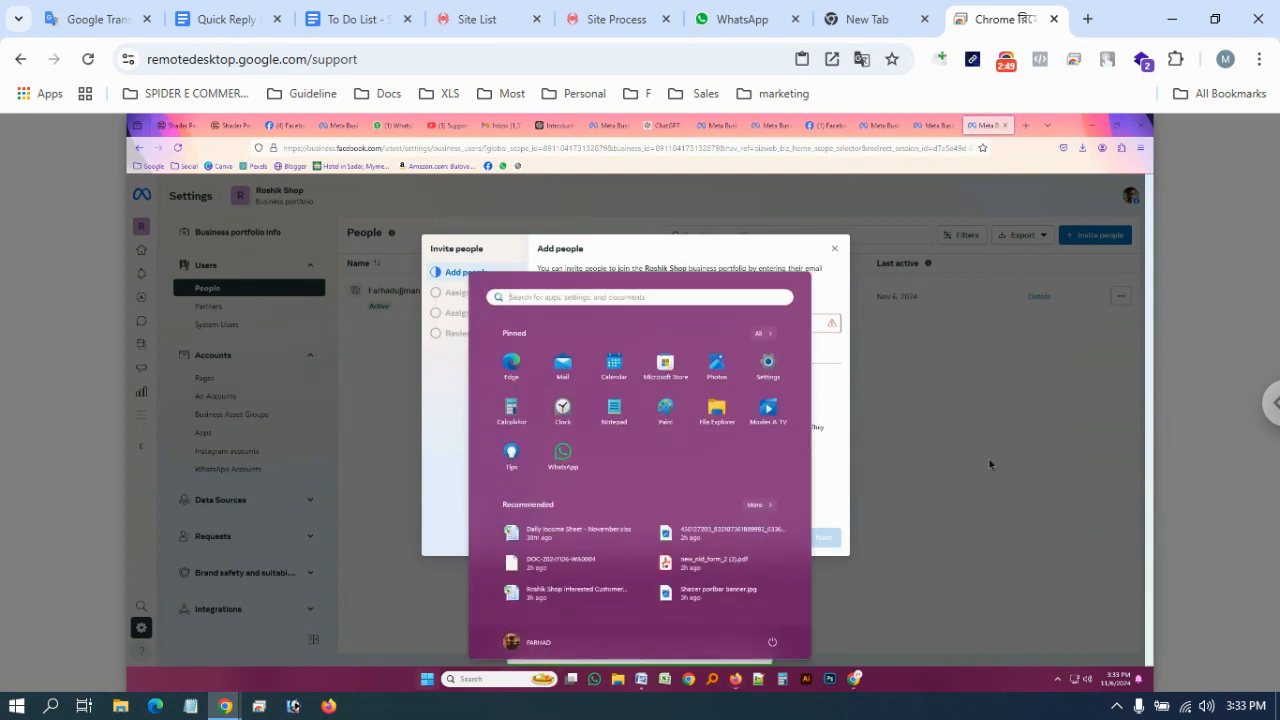
{"action": "key", "text": "super"}
{"action": "key", "text": "ctrl+v"}
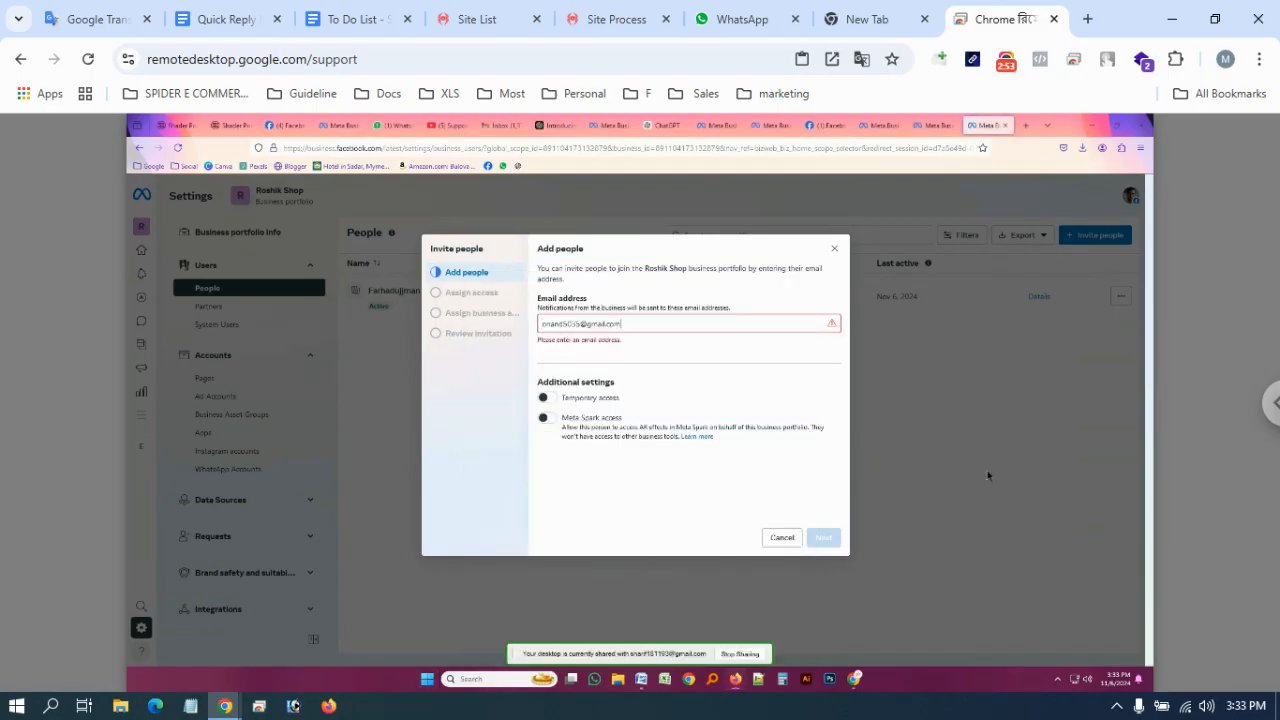
{"action": "key", "text": "Return"}
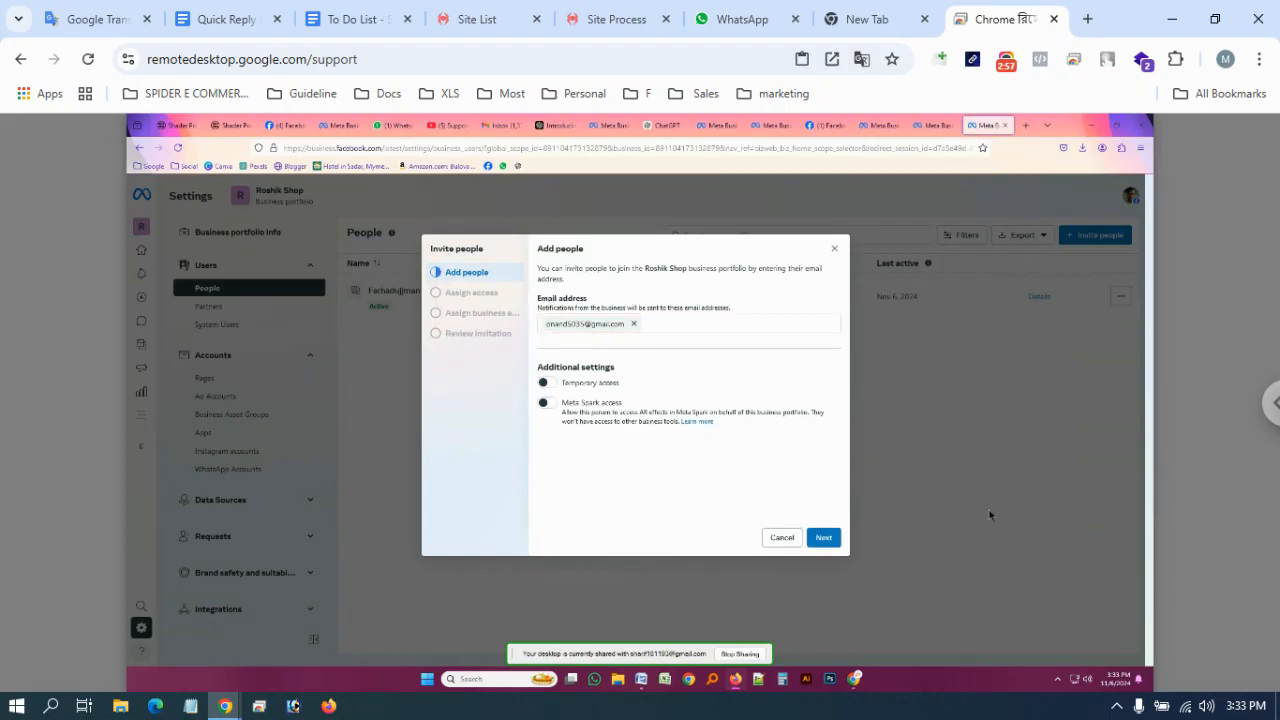
Give the invitee full control over everything, skip assigning assets, and send the invitation
{"action": "left_click", "coordinate": [825, 546]}
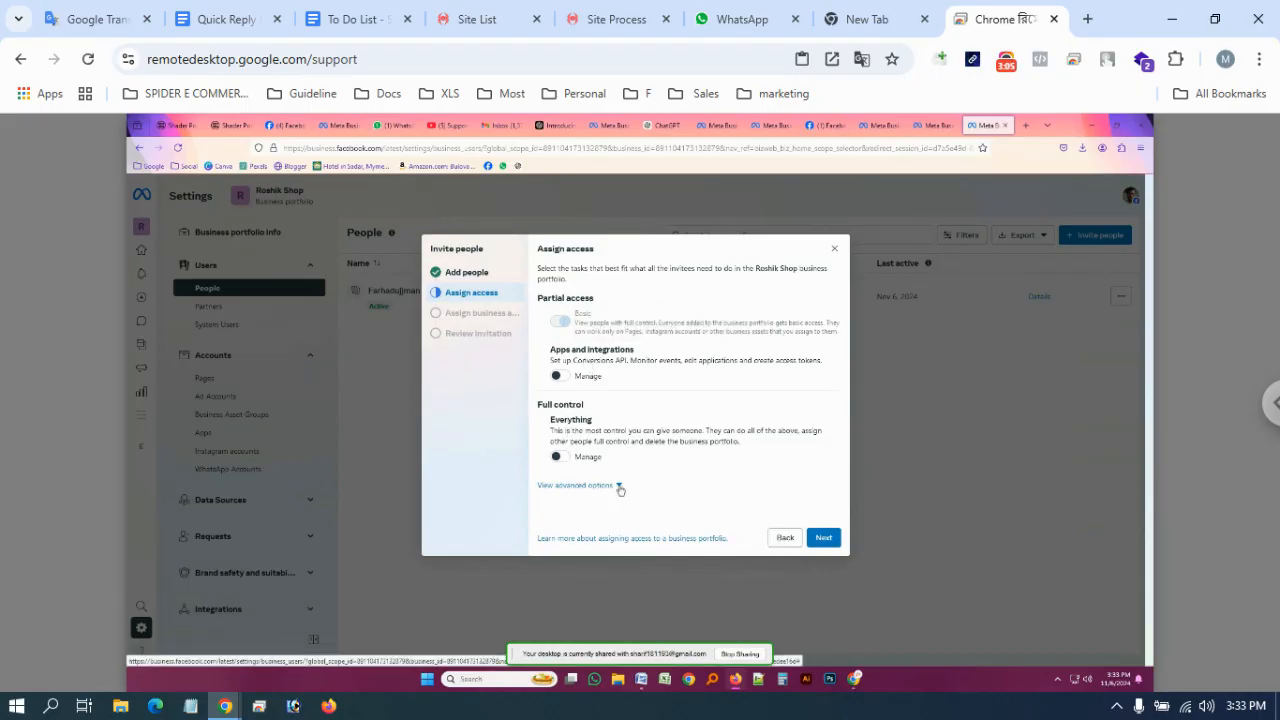
{"action": "left_click", "coordinate": [560, 460]}
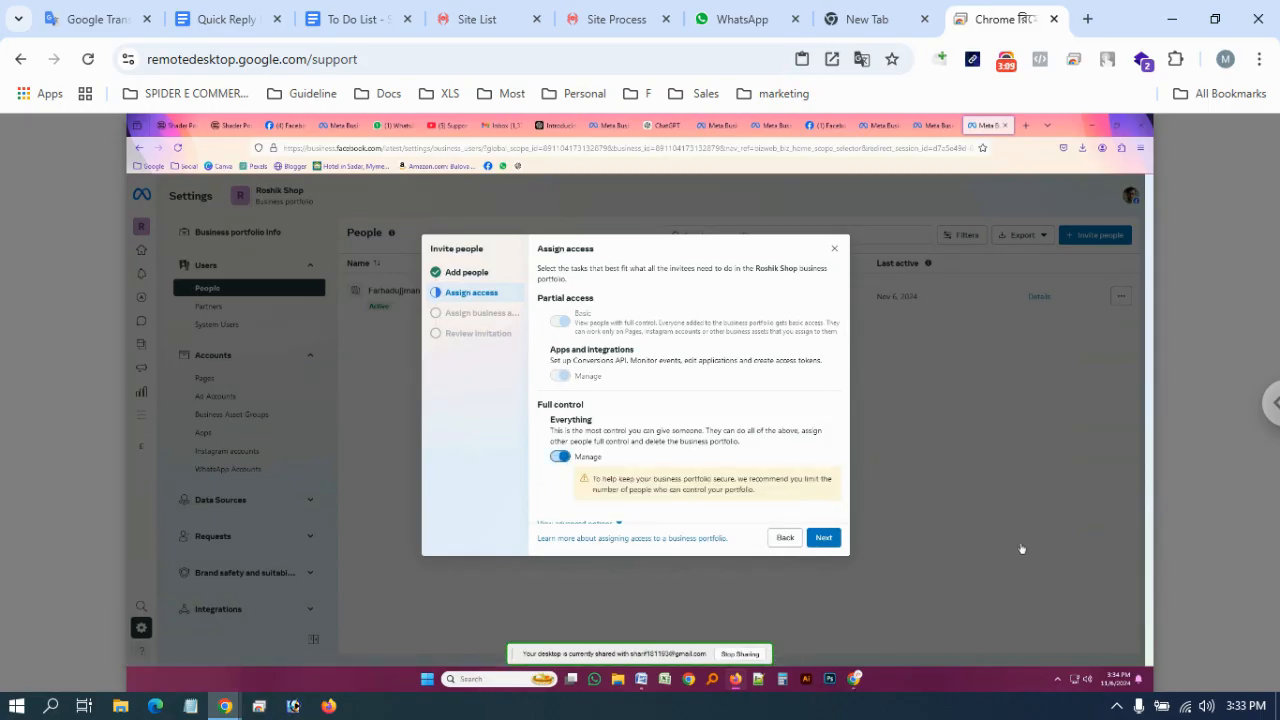
{"action": "left_click", "coordinate": [824, 538]}
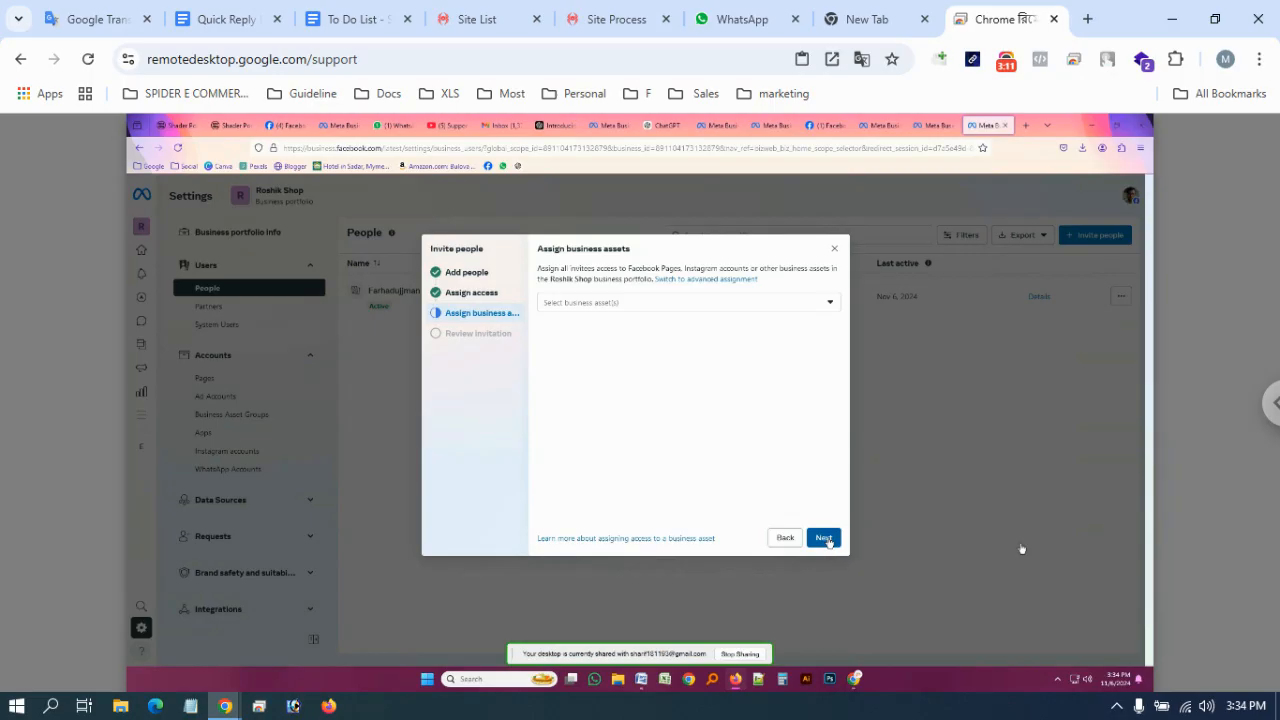
{"action": "left_click", "coordinate": [825, 539]}
{"action": "left_click", "coordinate": [826, 538]}
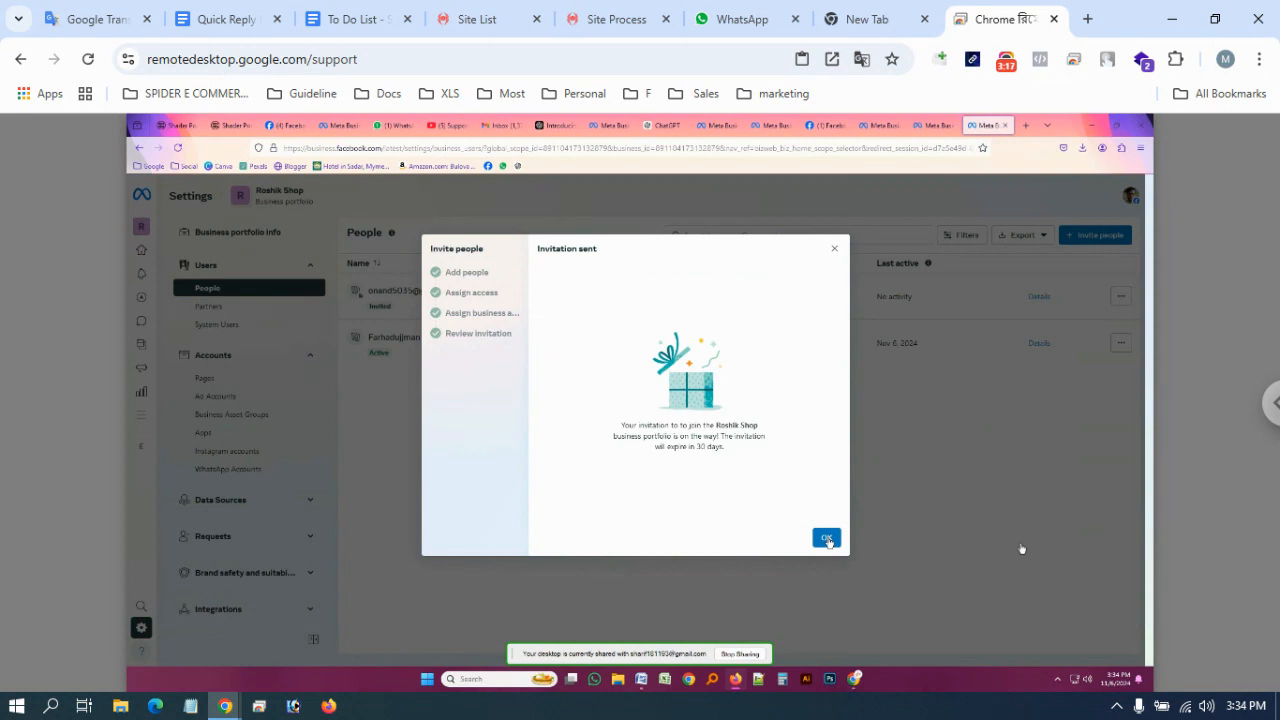
Dismiss the Invitation sent confirmation to return to the People list
{"action": "left_click", "coordinate": [826, 539]}
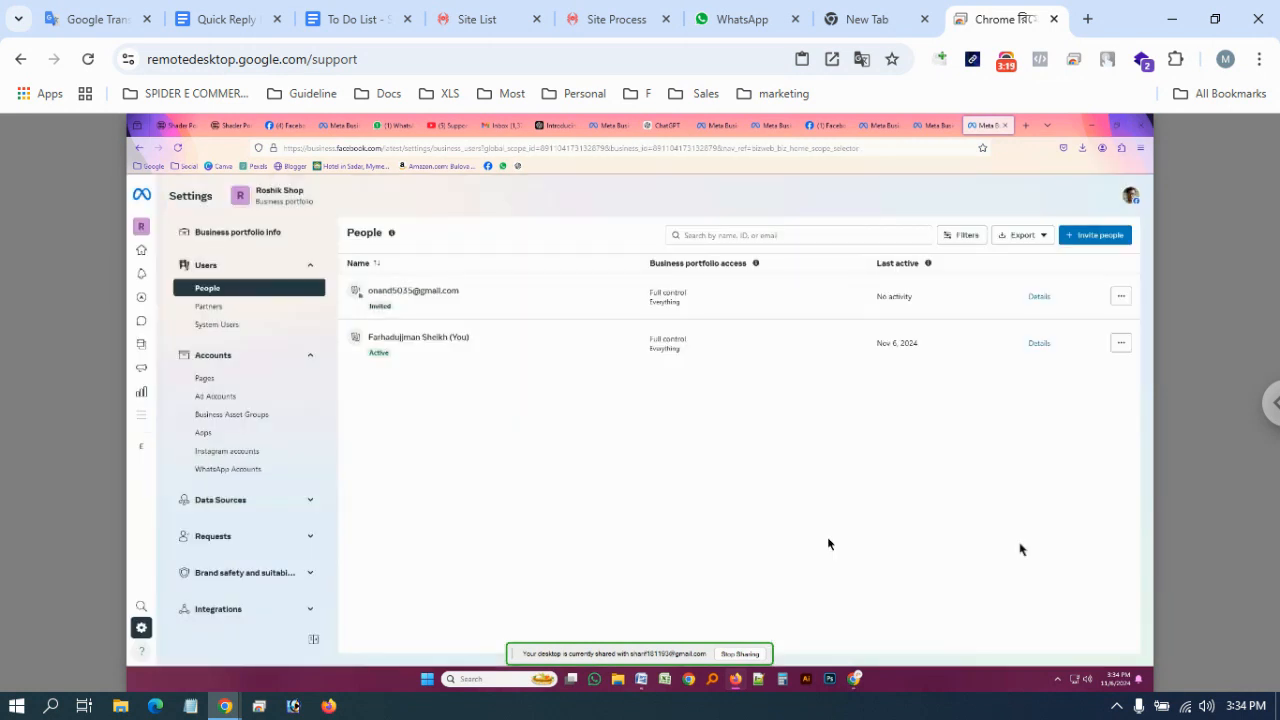